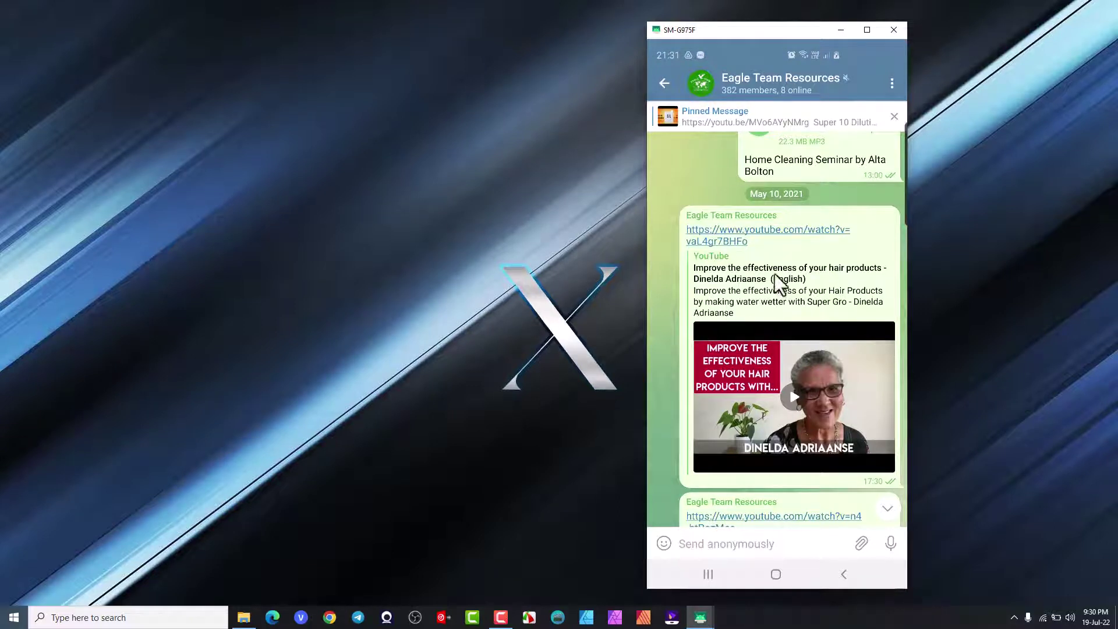
Add a second line reading "Landbou Magazine" to the caption of the June 3, 2021 magazine cover photo and save the edit
{"action": "scroll", "coordinate": [763, 264], "scroll_direction": "down", "scroll_amount": 10}
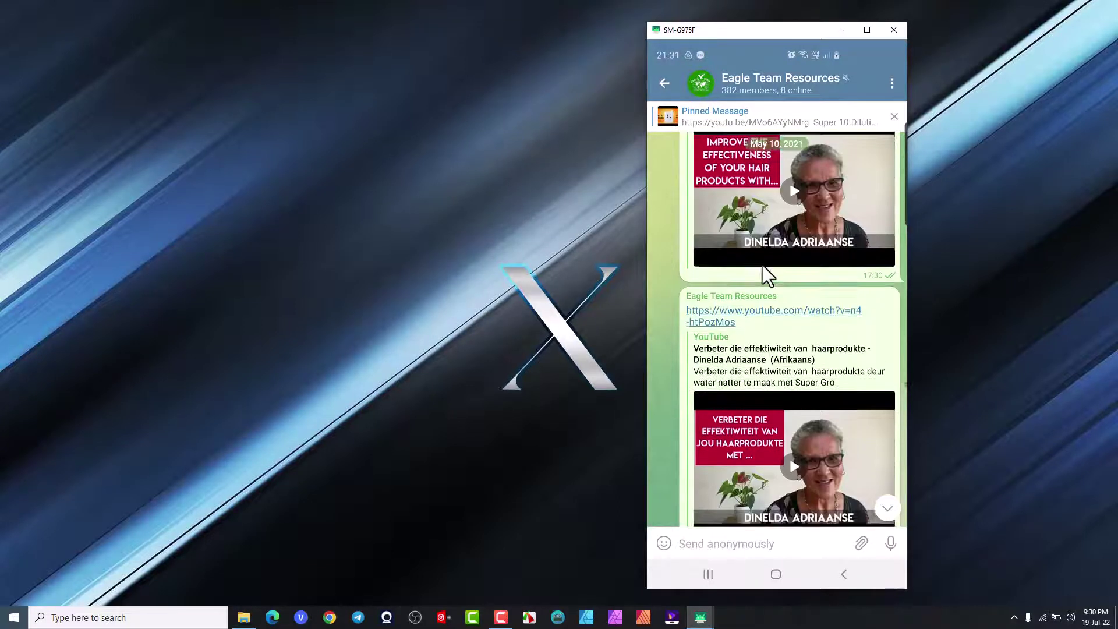
{"action": "scroll", "coordinate": [763, 264], "scroll_direction": "up", "scroll_amount": 2}
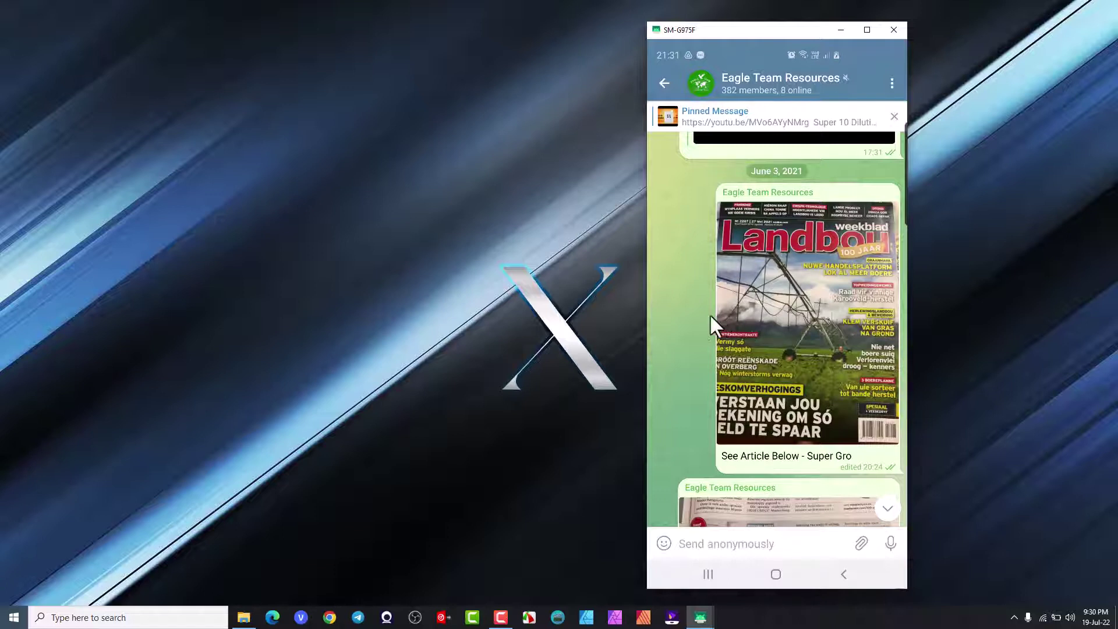
{"action": "left_click", "coordinate": [679, 312]}
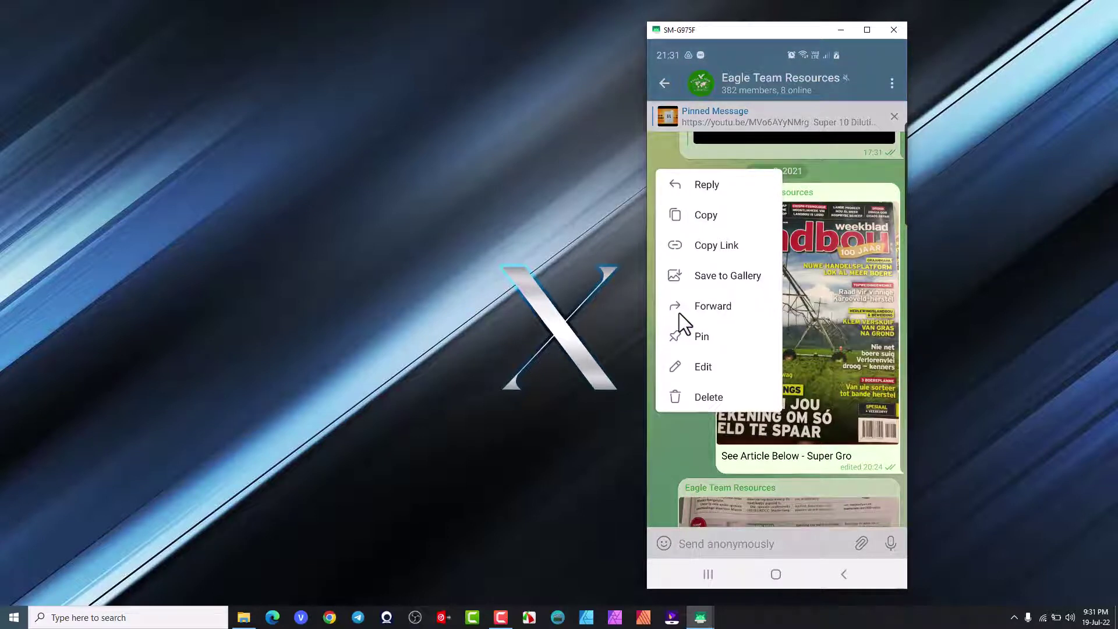
{"action": "left_click", "coordinate": [705, 365]}
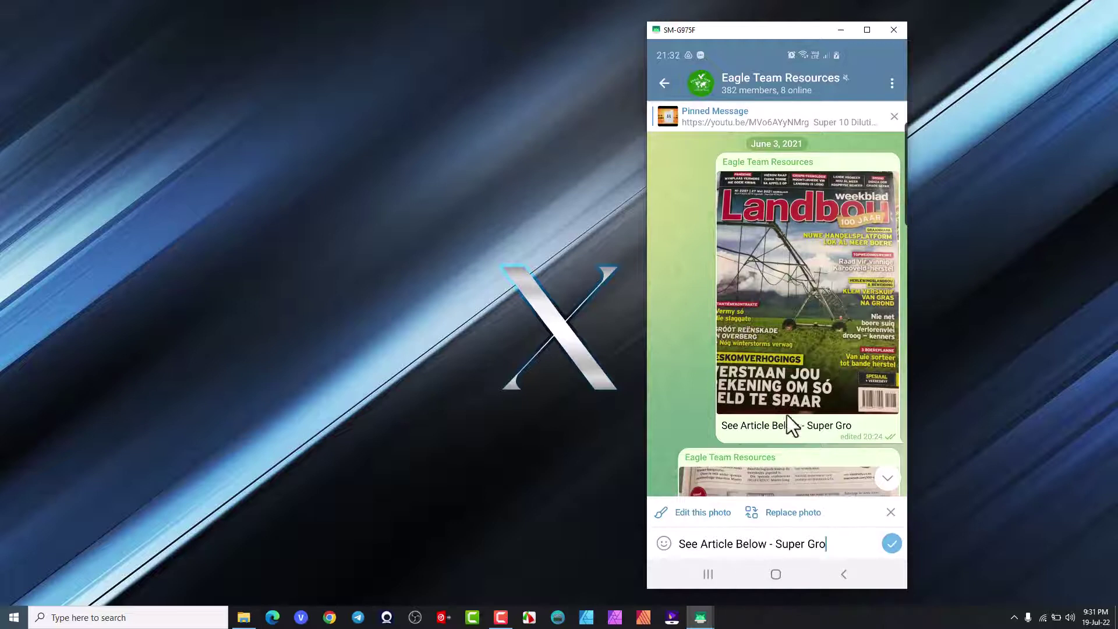
{"action": "key", "text": "Return"}
{"action": "left_click", "coordinate": [833, 534]}
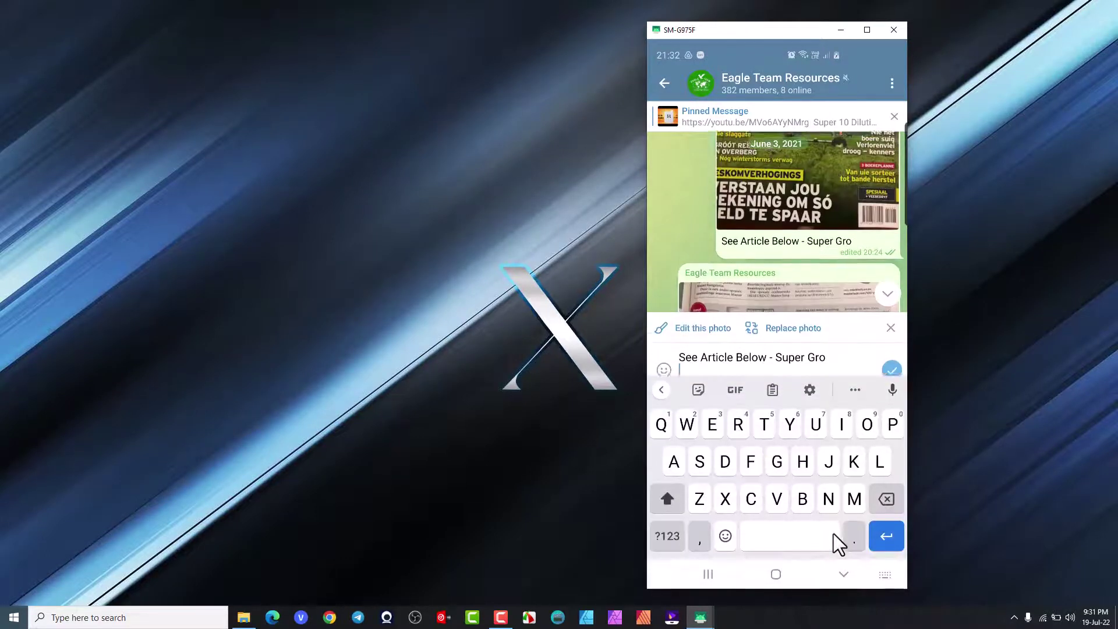
{"action": "type", "text": "Land"}
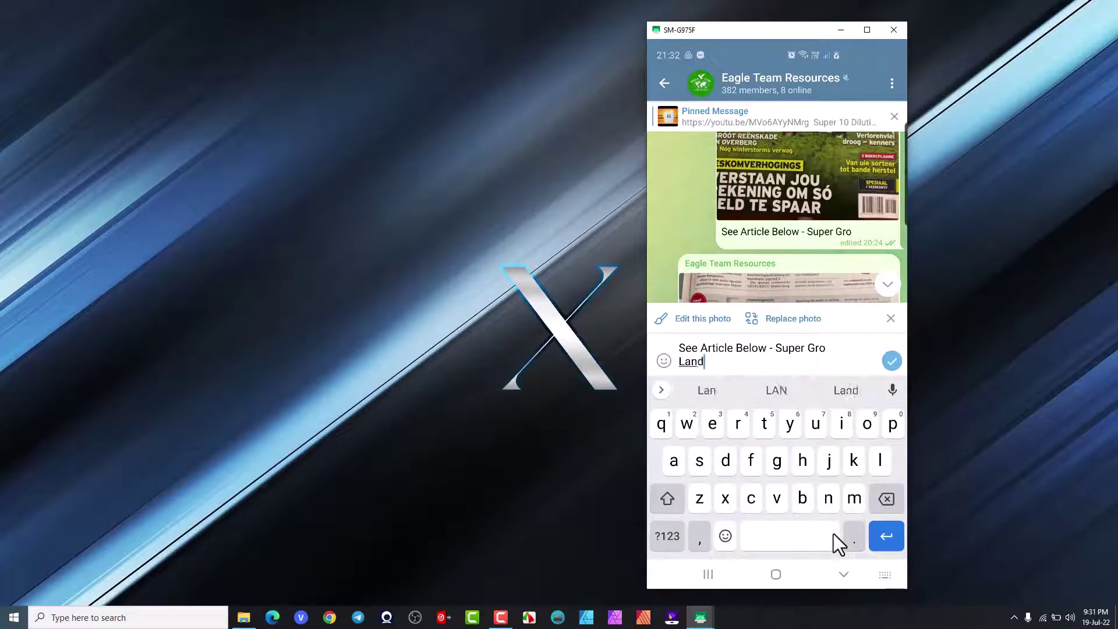
{"action": "type", "text": "bou"}
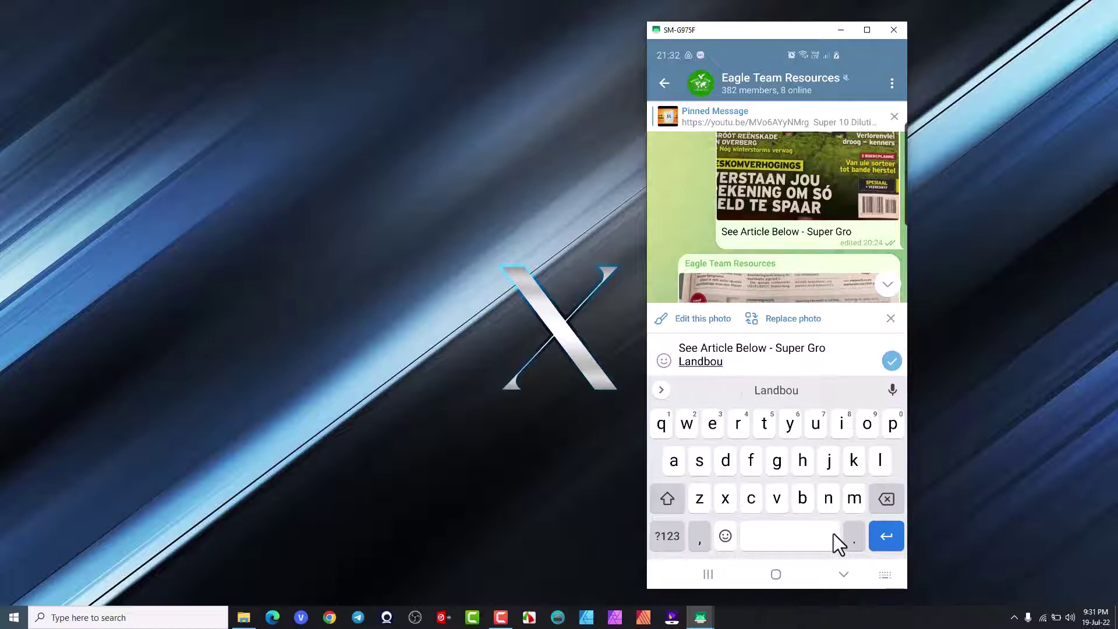
{"action": "scroll", "coordinate": [781, 187], "scroll_direction": "up", "scroll_amount": 3}
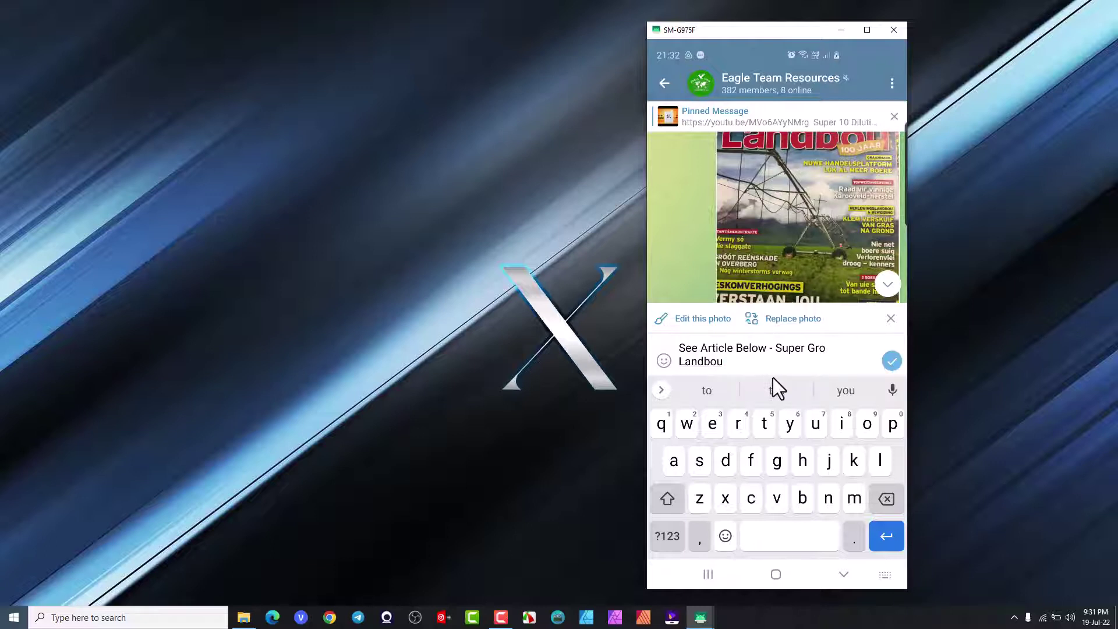
{"action": "type", "text": "Magazine"}
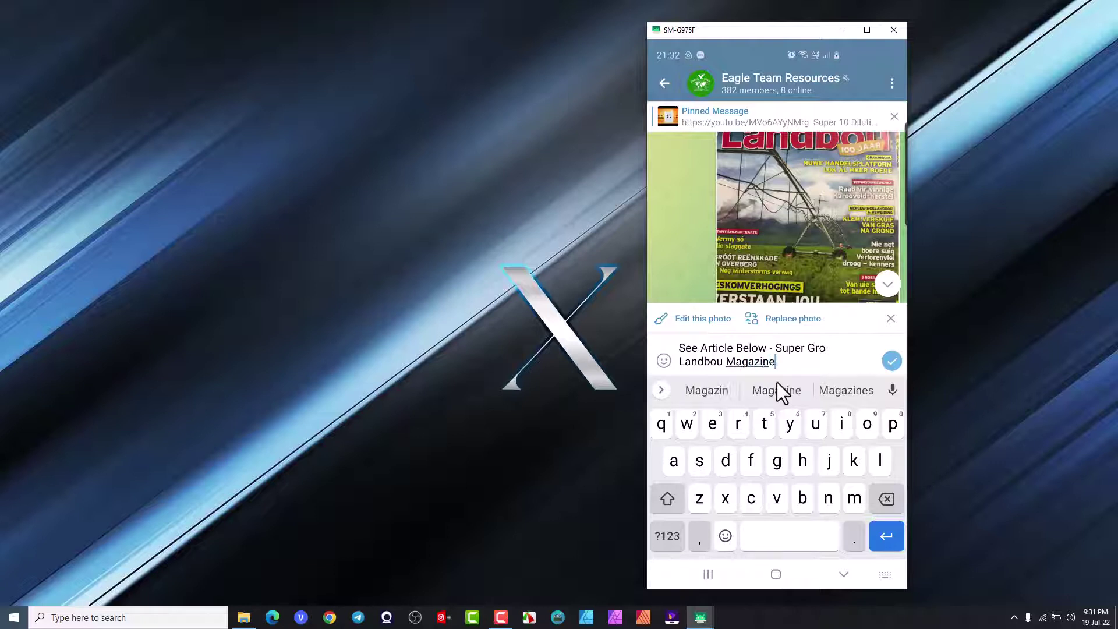
{"action": "left_click", "coordinate": [893, 365]}
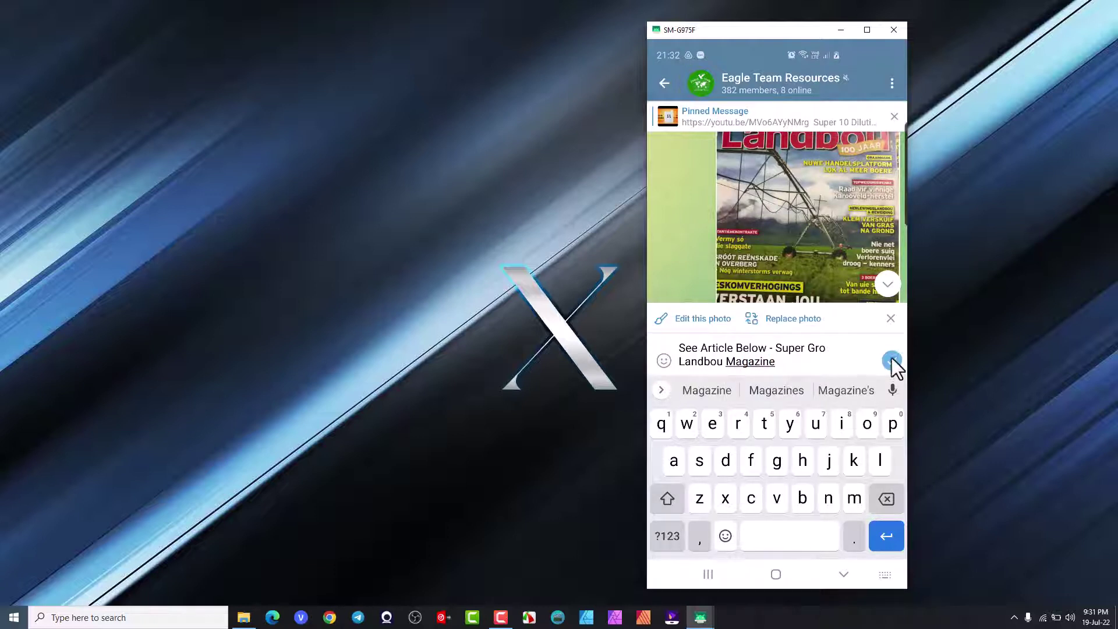
{"action": "scroll", "coordinate": [792, 318], "scroll_direction": "down", "scroll_amount": 2}
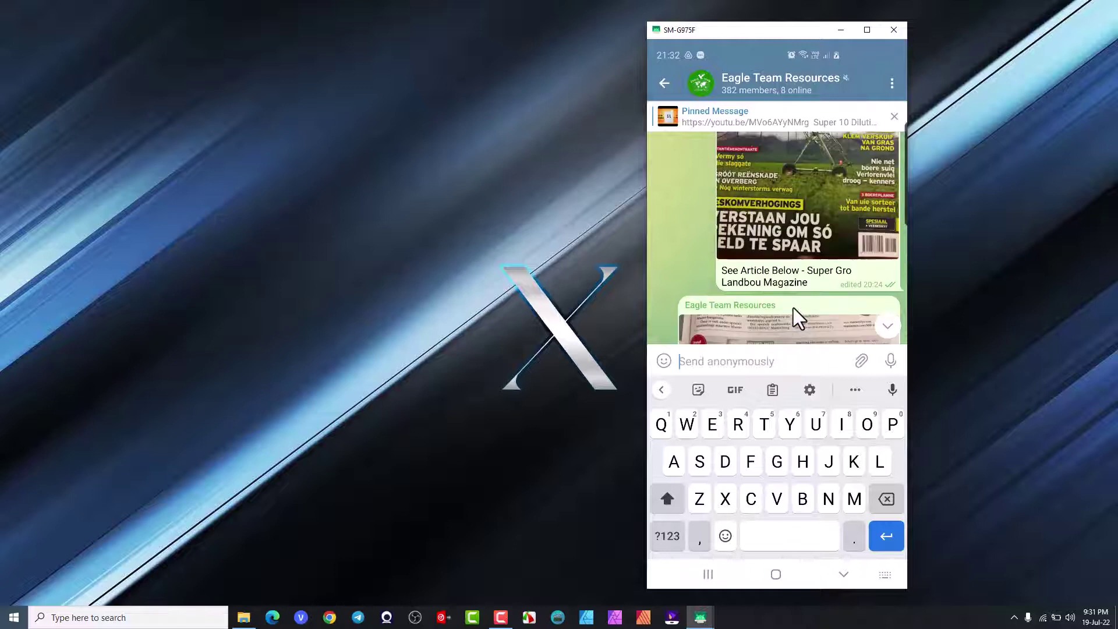
{"action": "right_click", "coordinate": [850, 344]}
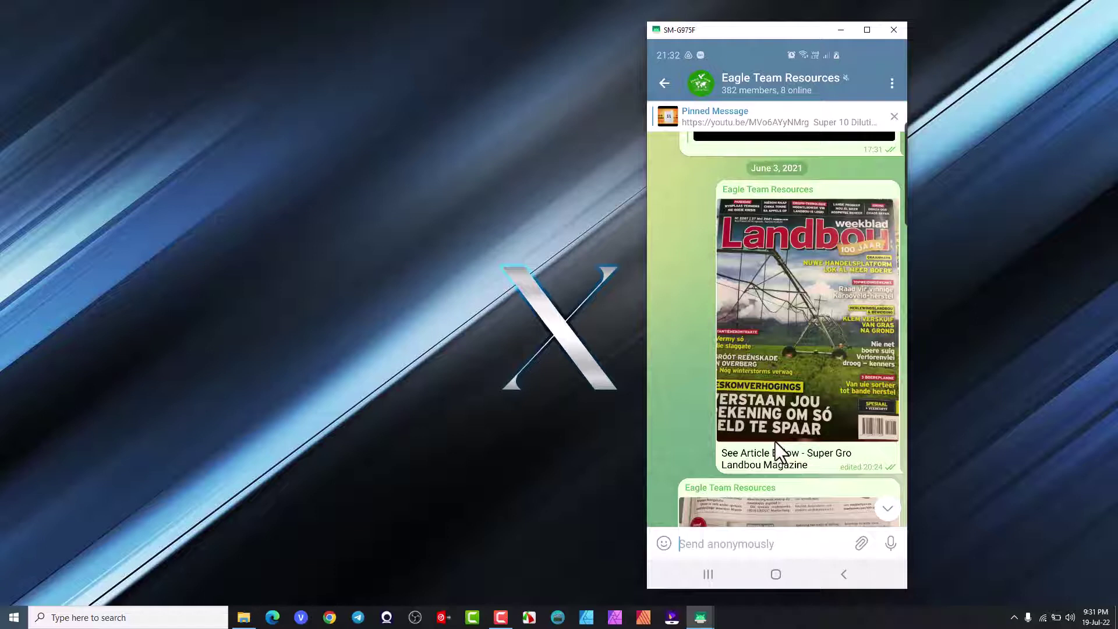
Open the group chat's message search, view its date and member filters, and leave the search
{"action": "scroll", "coordinate": [850, 338], "scroll_direction": "up", "scroll_amount": 3}
{"action": "scroll", "coordinate": [837, 323], "scroll_direction": "up", "scroll_amount": 10}
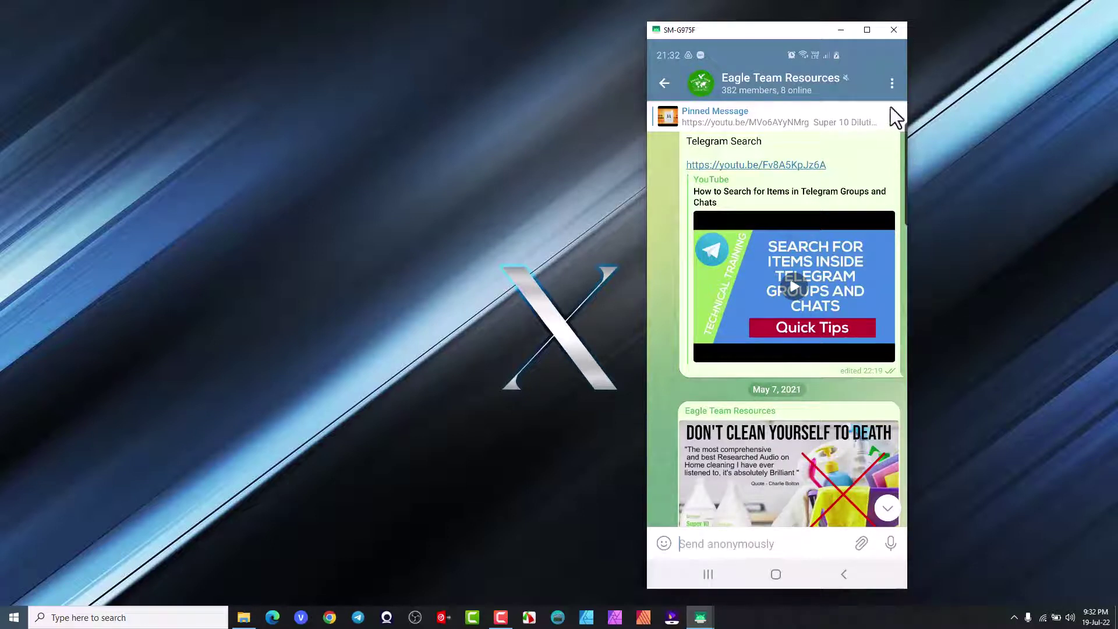
{"action": "left_click", "coordinate": [892, 83]}
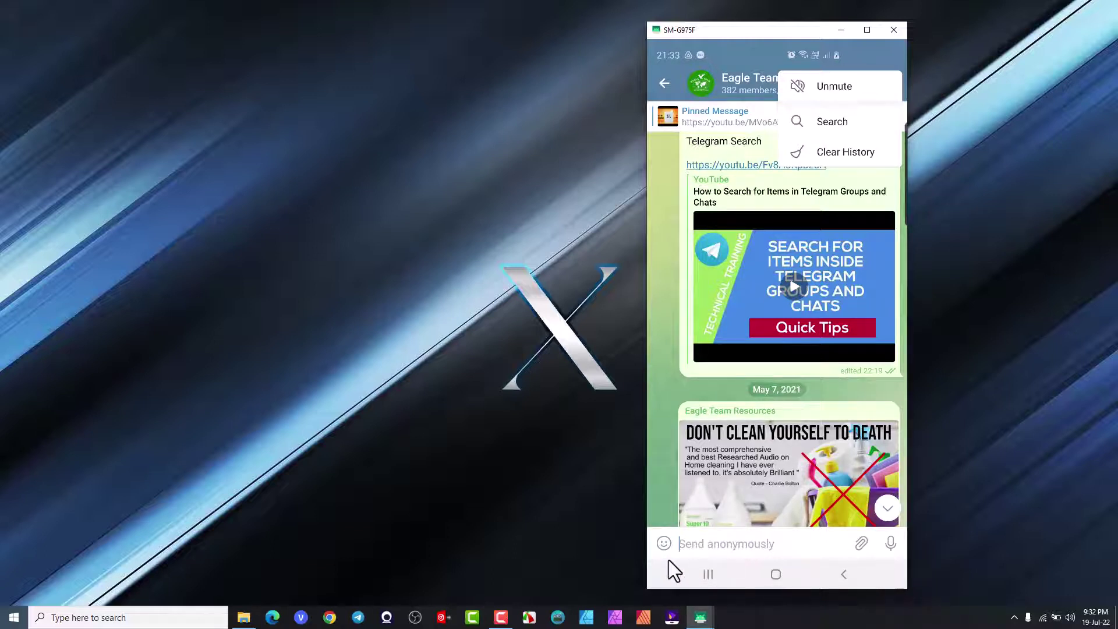
{"action": "left_click", "coordinate": [840, 122]}
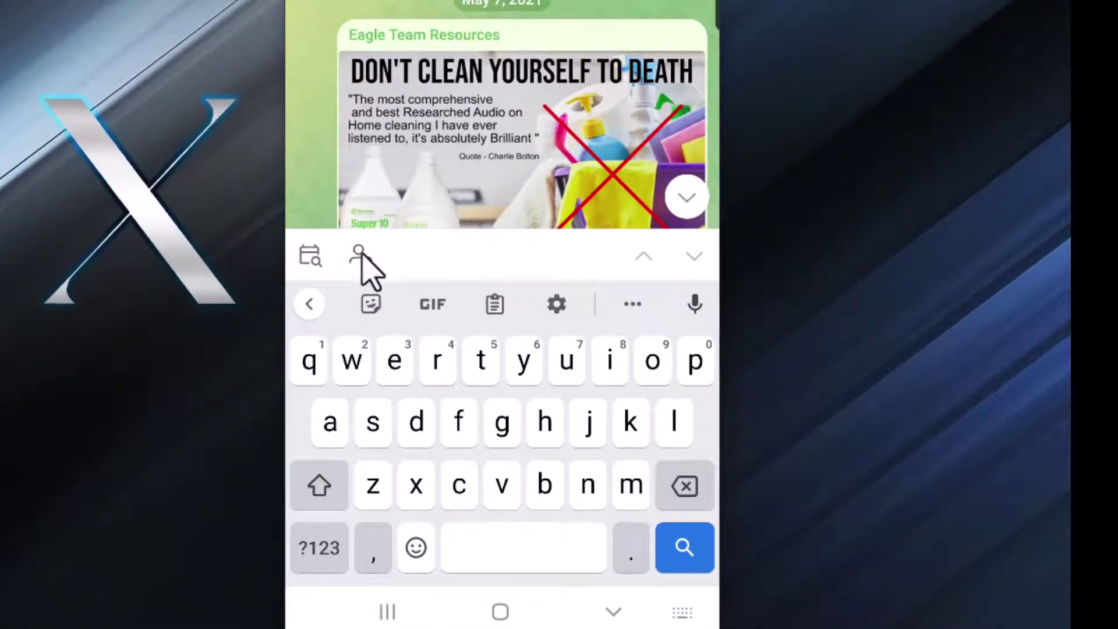
{"action": "left_click", "coordinate": [311, 261]}
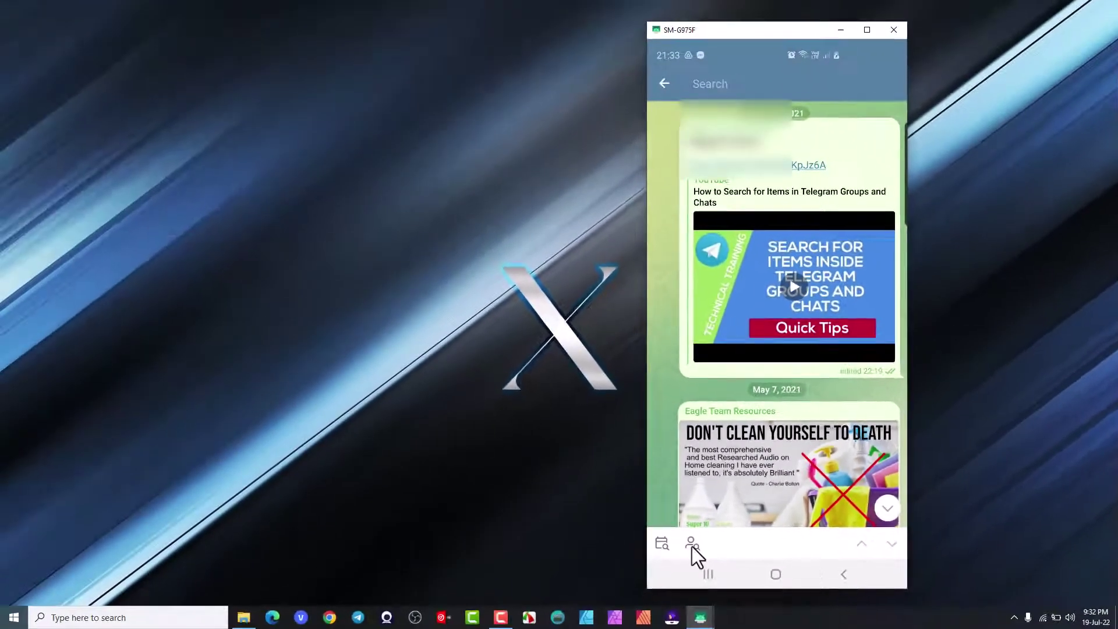
{"action": "left_click", "coordinate": [512, 553]}
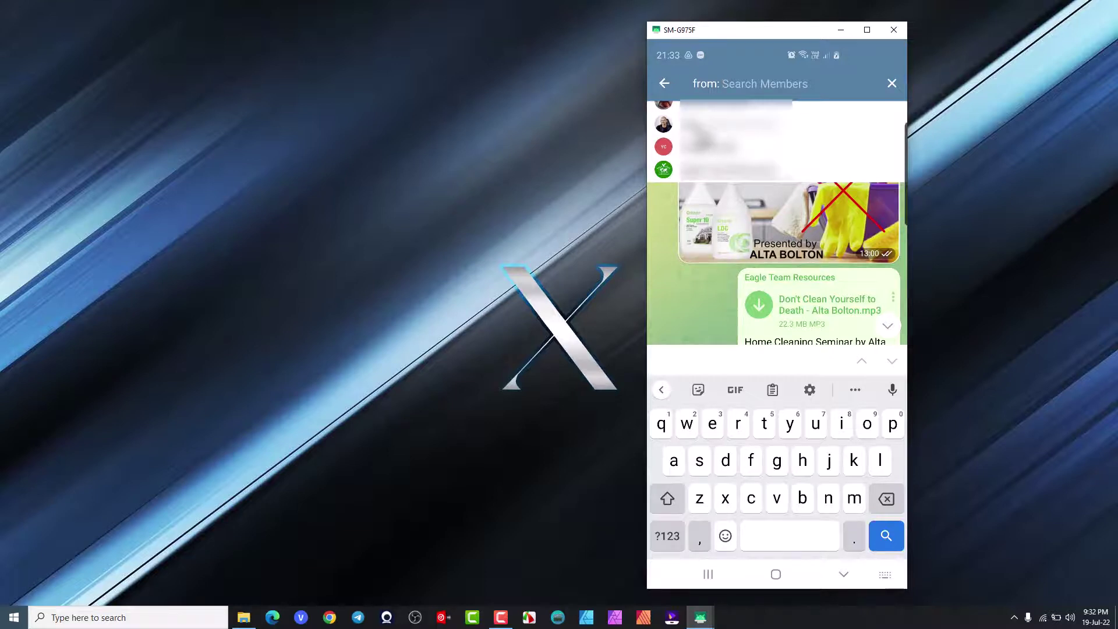
{"action": "left_click", "coordinate": [809, 194]}
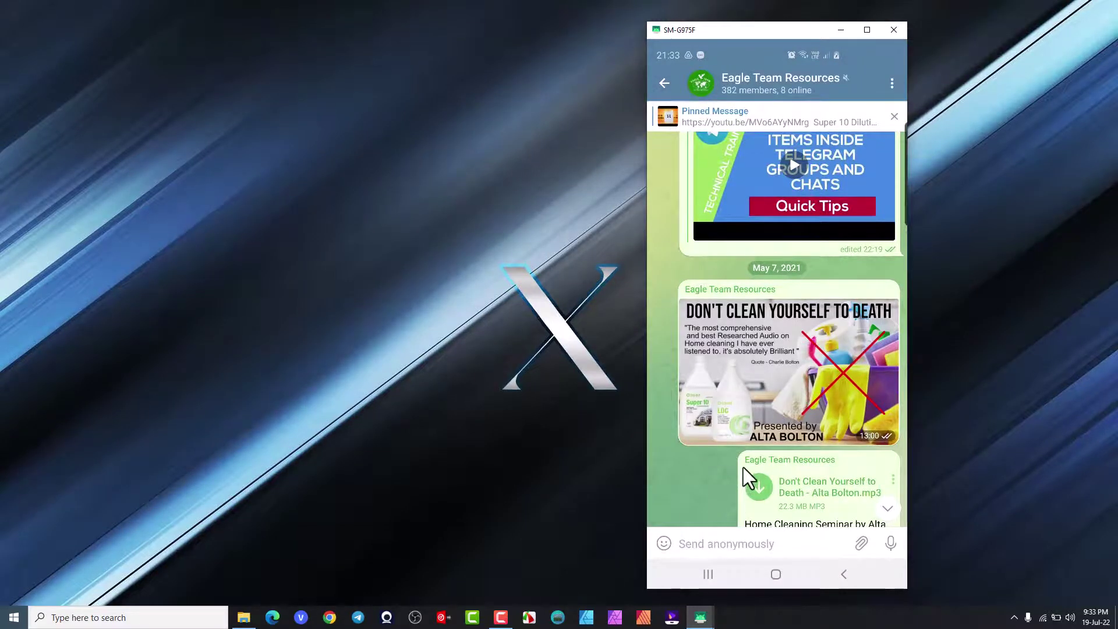
Search the group chat for "Cleaning" and go through the matches up to the fourth one
{"action": "left_click", "coordinate": [892, 83]}
{"action": "left_click", "coordinate": [845, 120]}
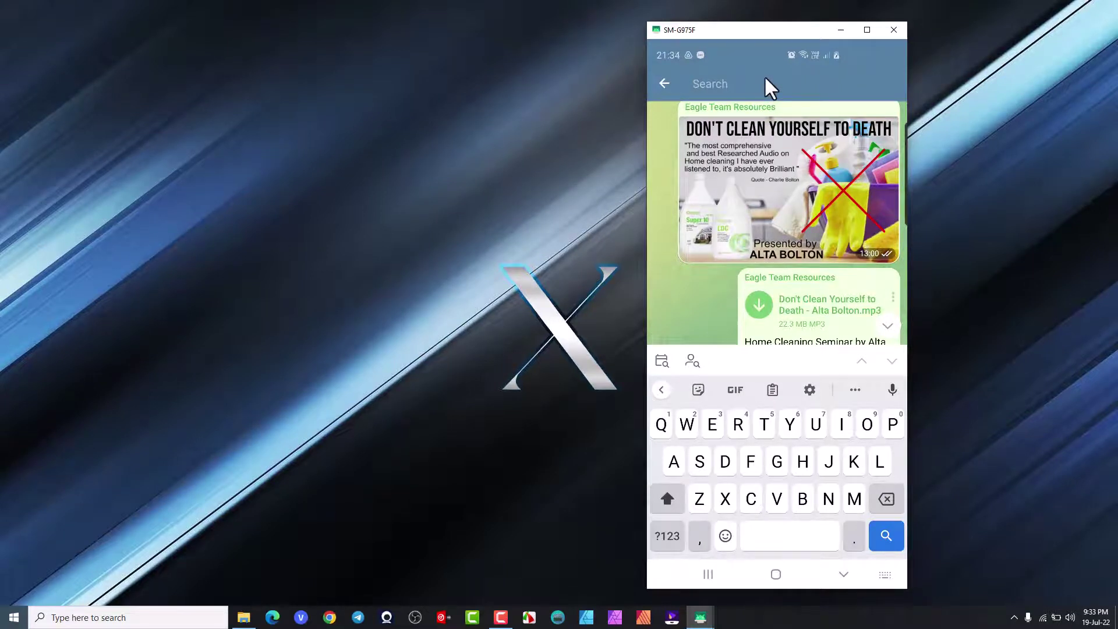
{"action": "type", "text": "Cleaning"}
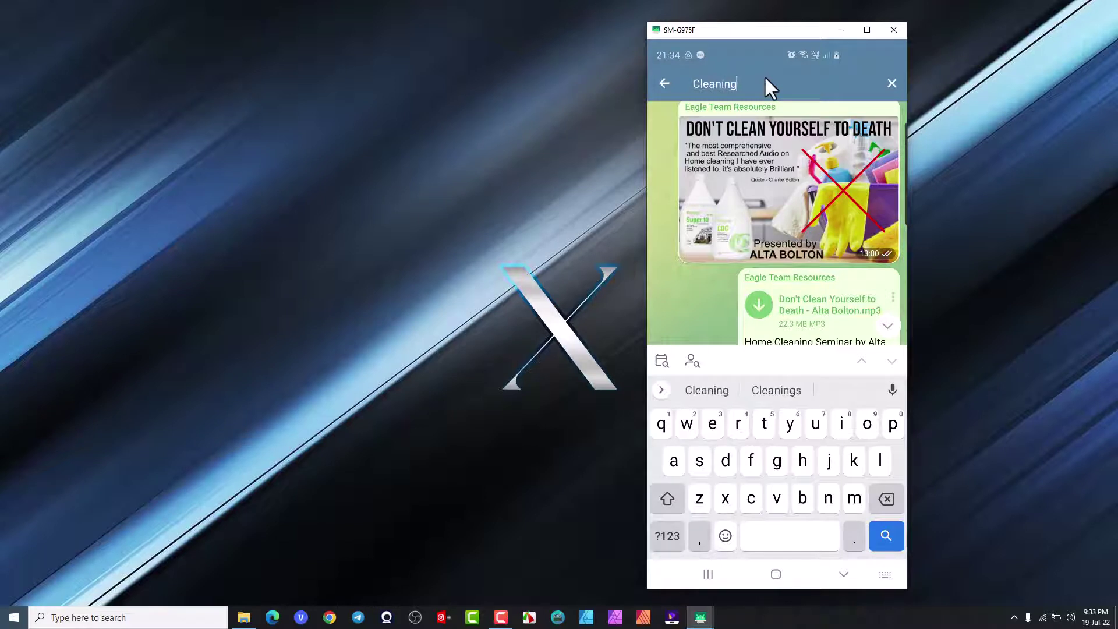
{"action": "key", "text": "Return"}
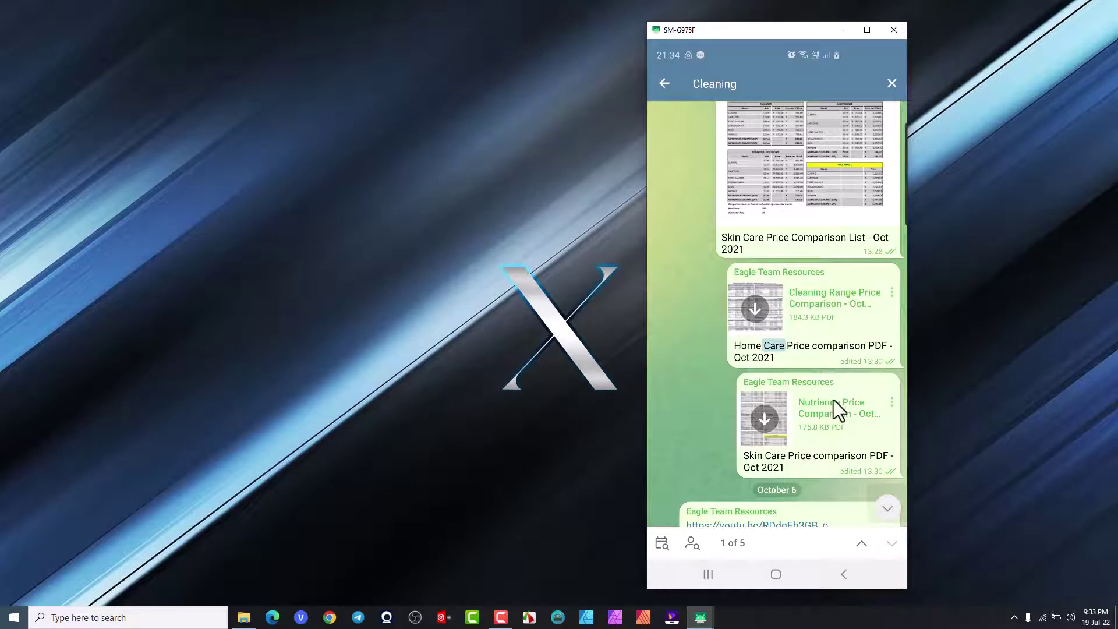
{"action": "left_click", "coordinate": [862, 544]}
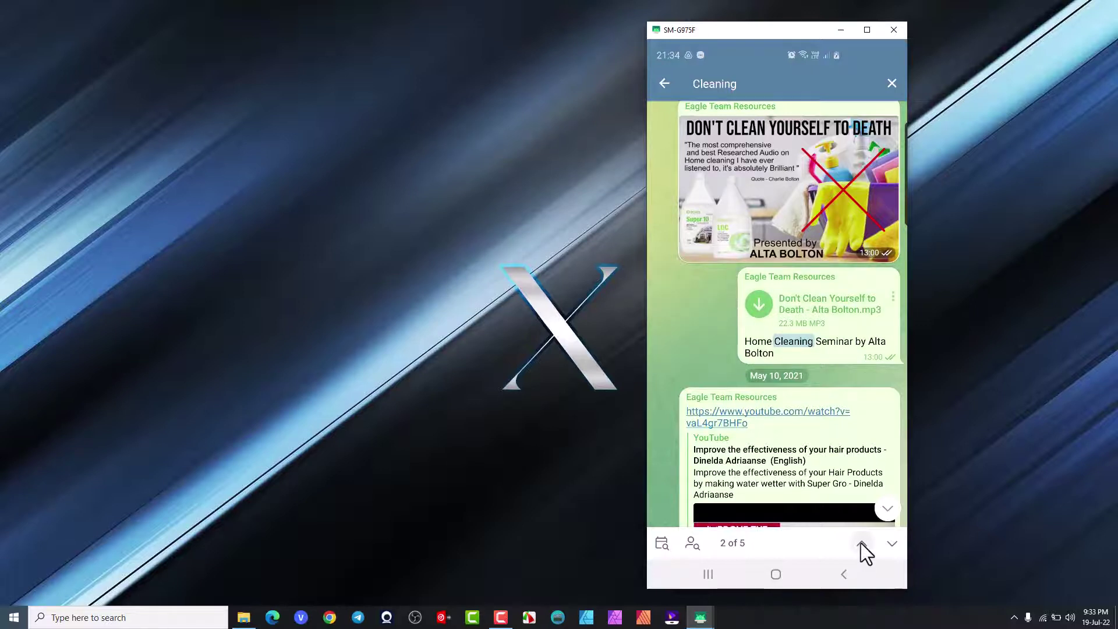
{"action": "left_click", "coordinate": [861, 543]}
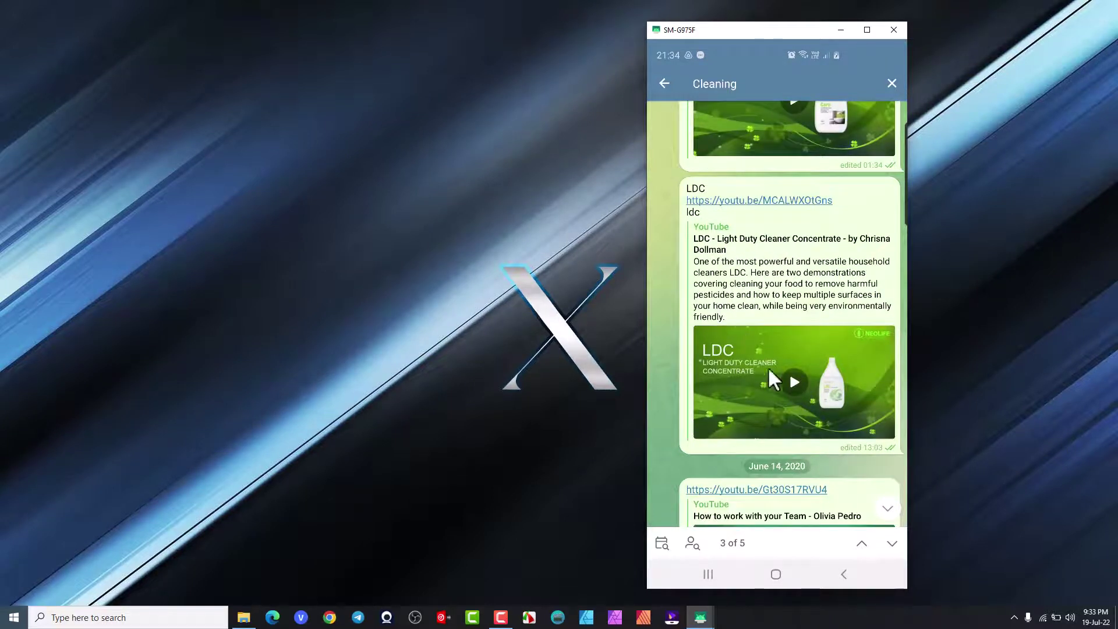
{"action": "left_click", "coordinate": [863, 544]}
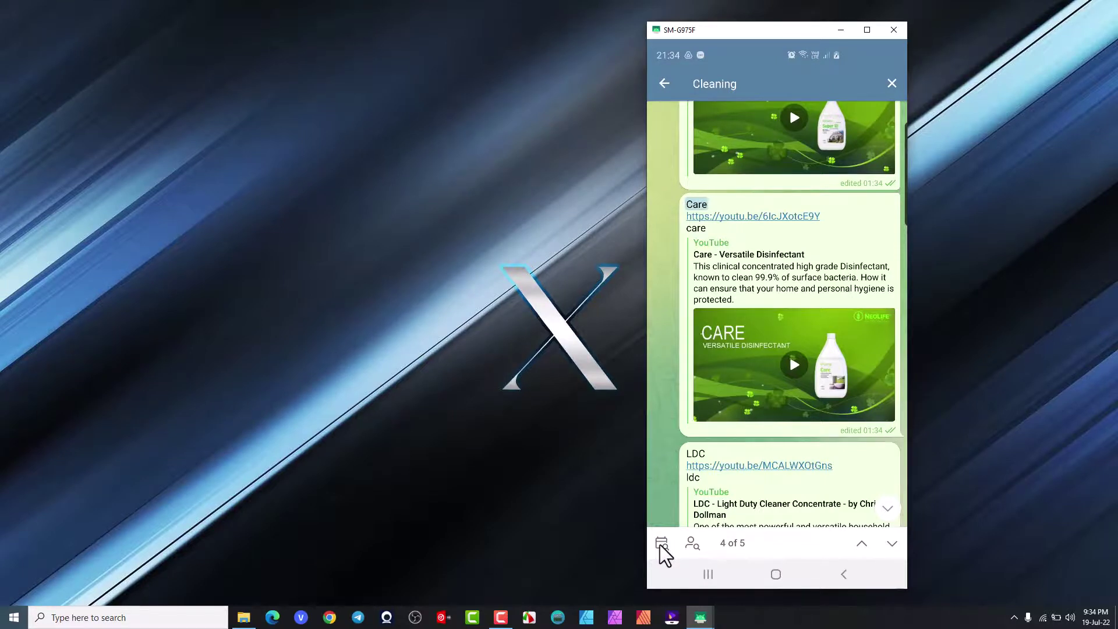
Jump to the chat messages from 19 July 2021 using the search's date filter
{"action": "left_click", "coordinate": [661, 544]}
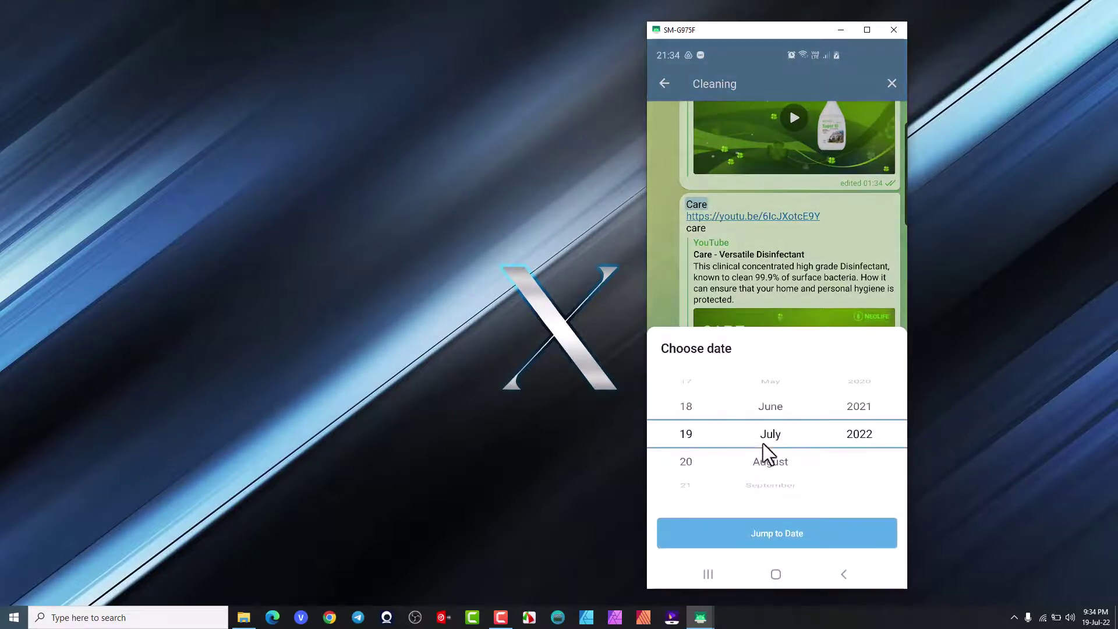
{"action": "scroll", "coordinate": [852, 484], "scroll_direction": "up", "scroll_amount": 1}
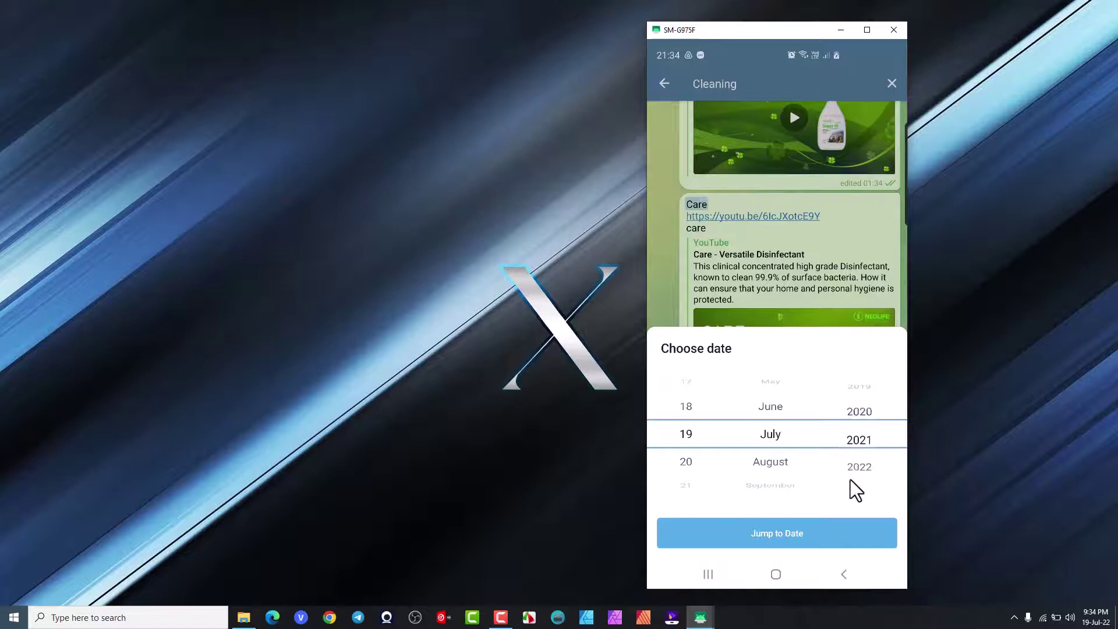
{"action": "left_click", "coordinate": [787, 537]}
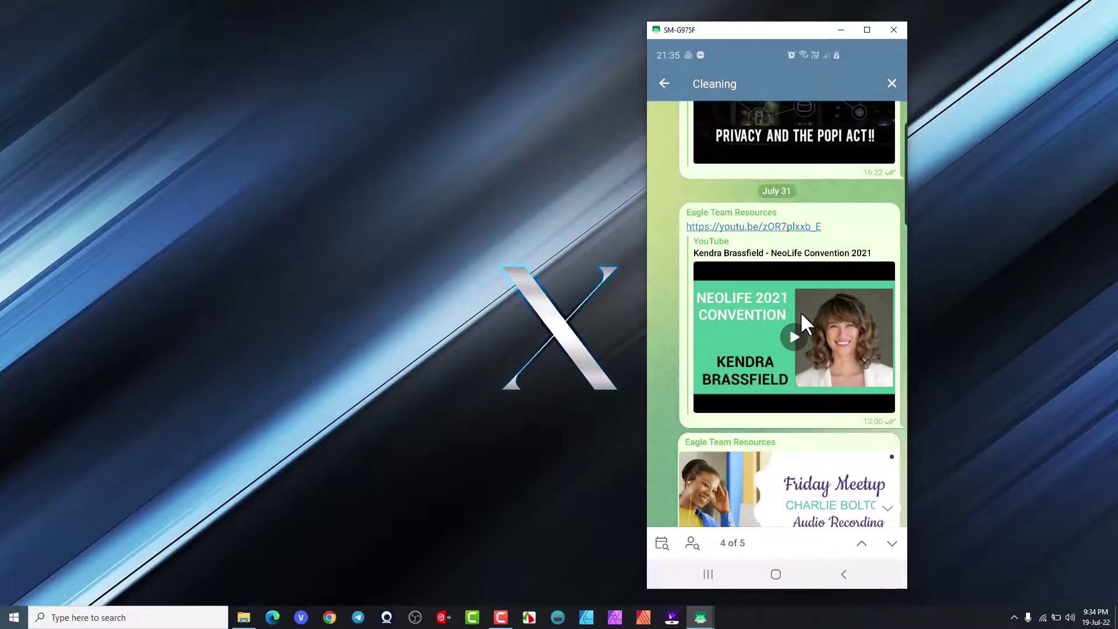
Clear the search text, add the hashtag "#Vegan" below the caption of the August 21 "Launch of New Vegan Vitamin D" video, and save the edit
{"action": "left_click", "coordinate": [891, 83]}
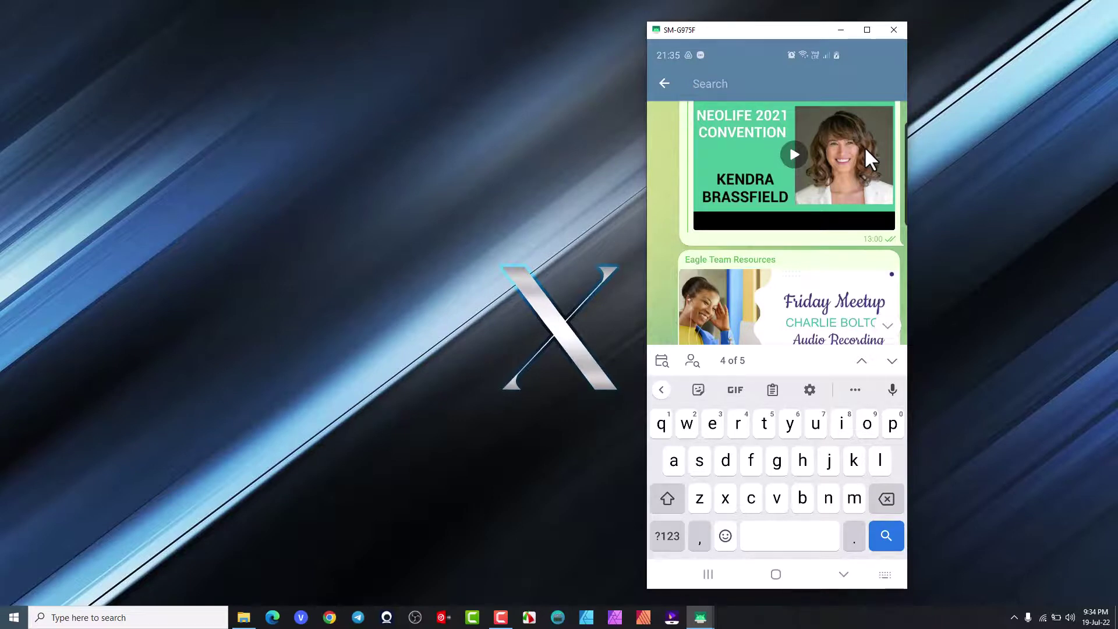
{"action": "scroll", "coordinate": [792, 280], "scroll_direction": "down", "scroll_amount": 5}
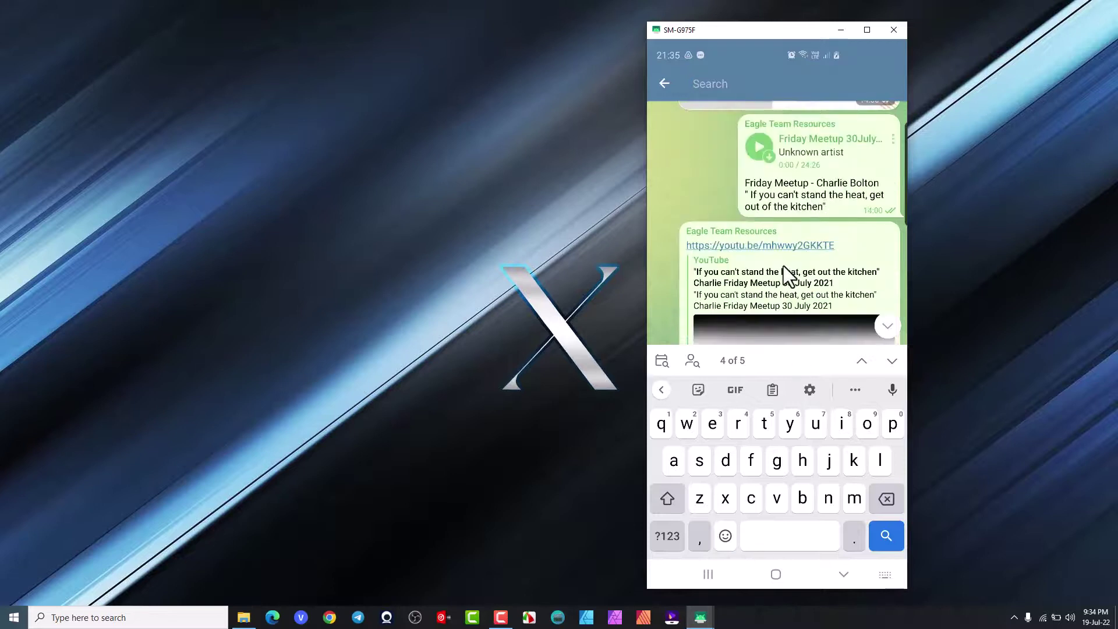
{"action": "scroll", "coordinate": [784, 262], "scroll_direction": "down", "scroll_amount": 10}
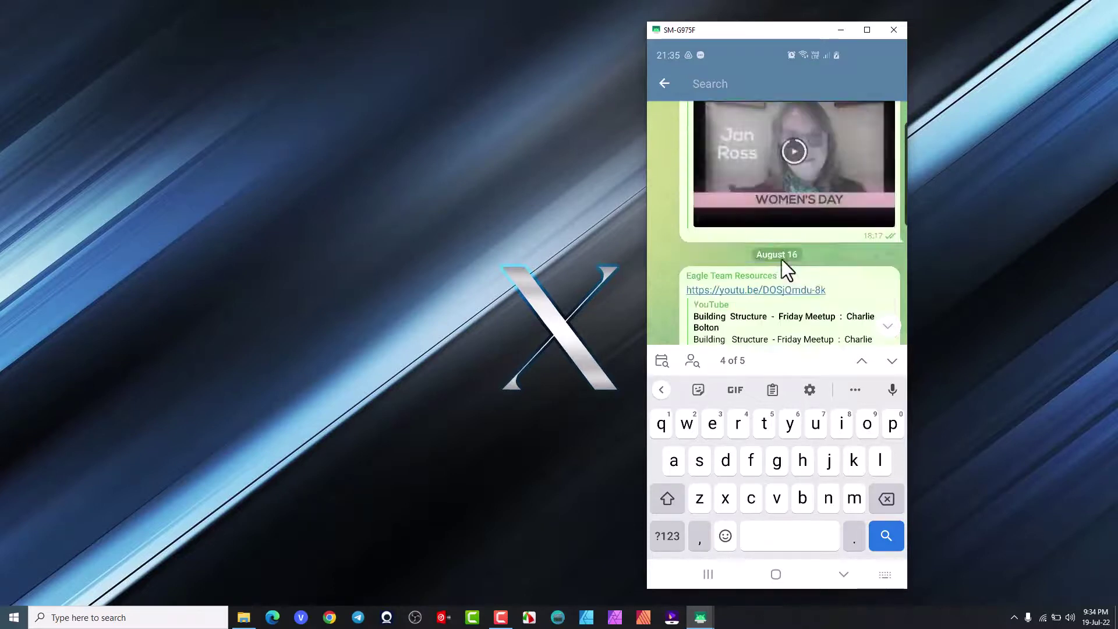
{"action": "scroll", "coordinate": [783, 256], "scroll_direction": "down", "scroll_amount": 10}
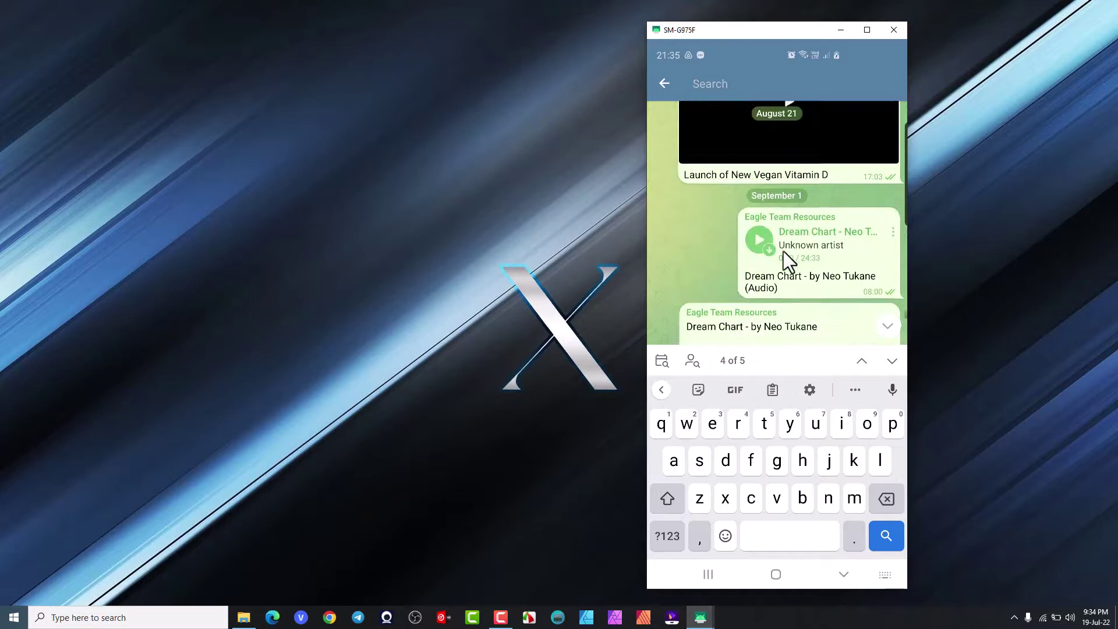
{"action": "scroll", "coordinate": [784, 251], "scroll_direction": "up", "scroll_amount": 4}
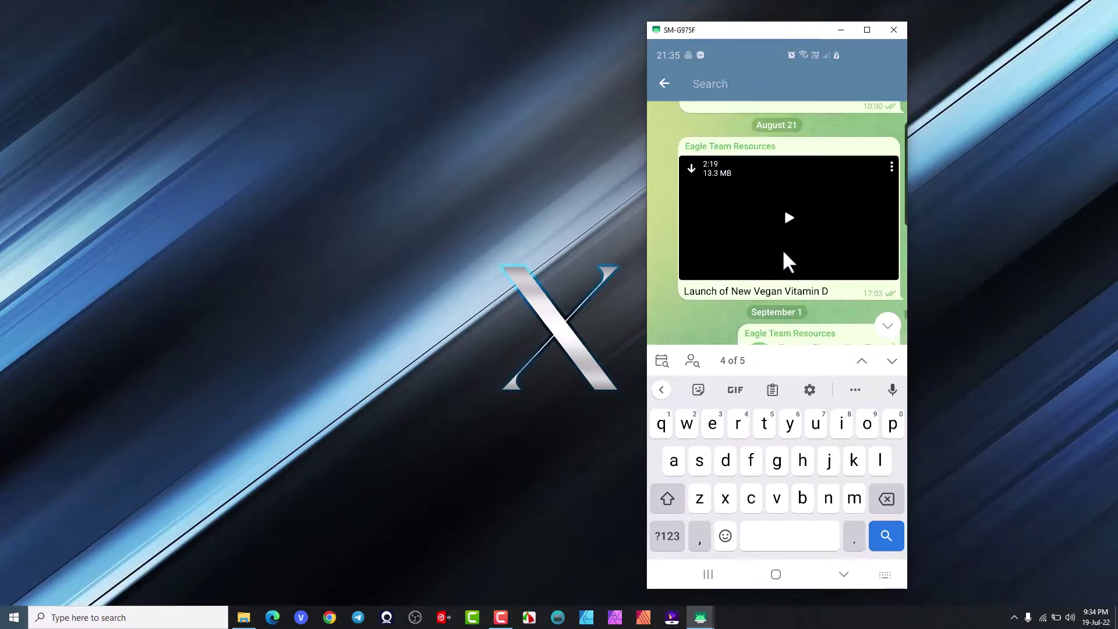
{"action": "left_click", "coordinate": [783, 255]}
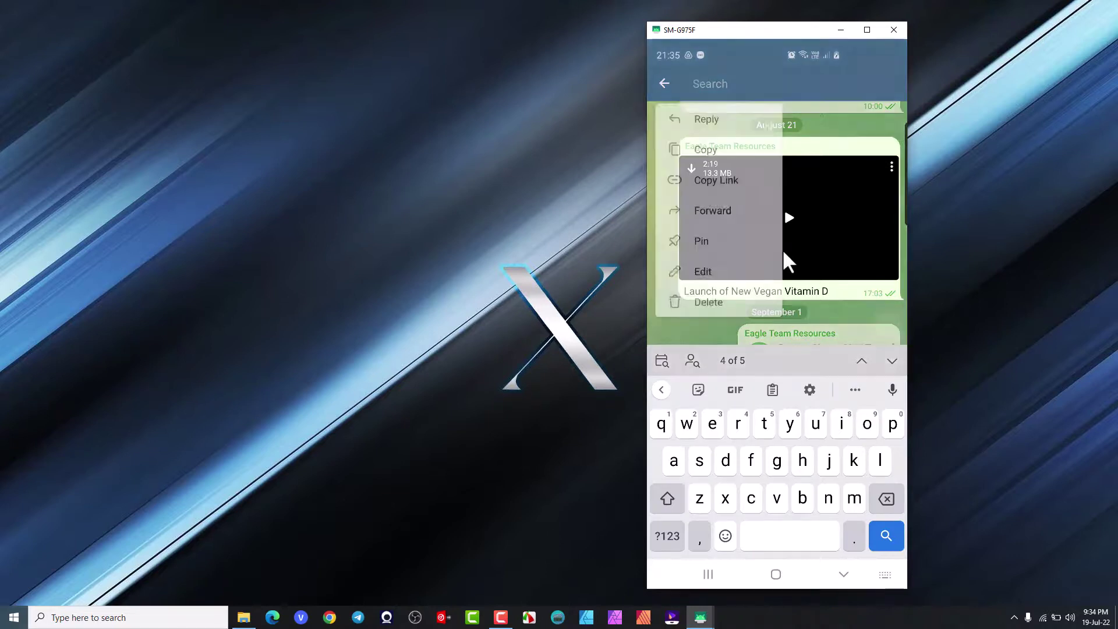
{"action": "left_click", "coordinate": [782, 256]}
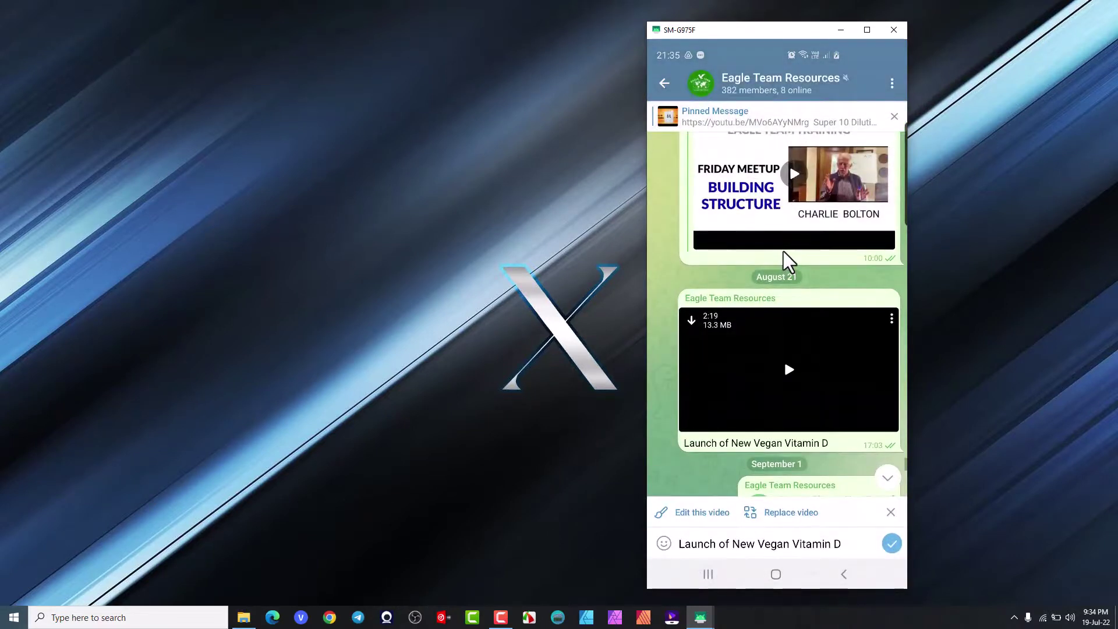
{"action": "key", "text": "Return"}
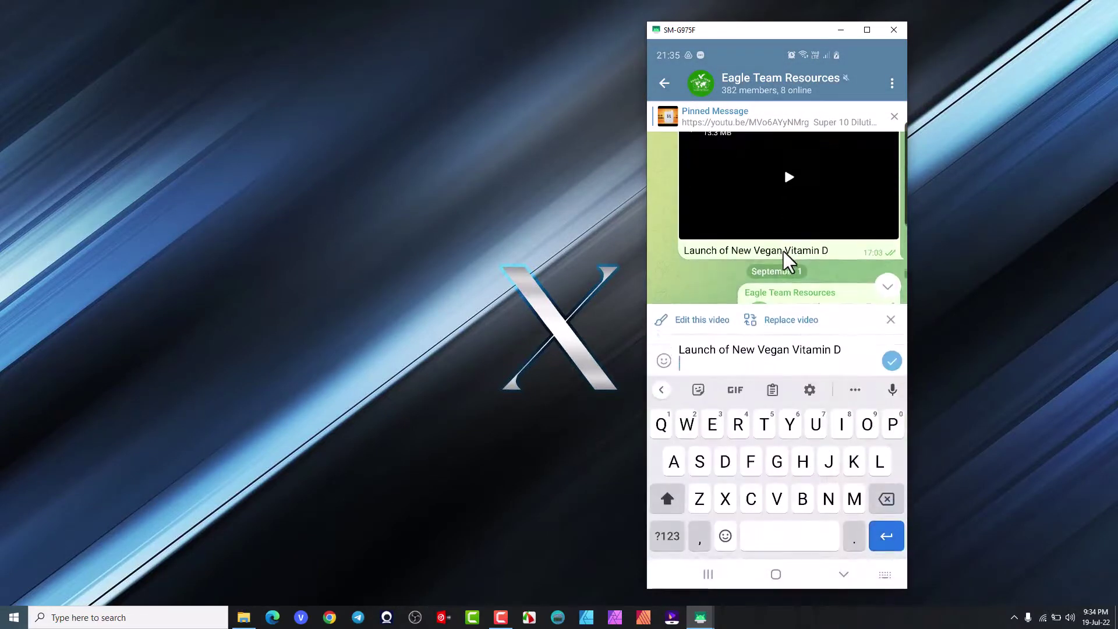
{"action": "type", "text": "#"}
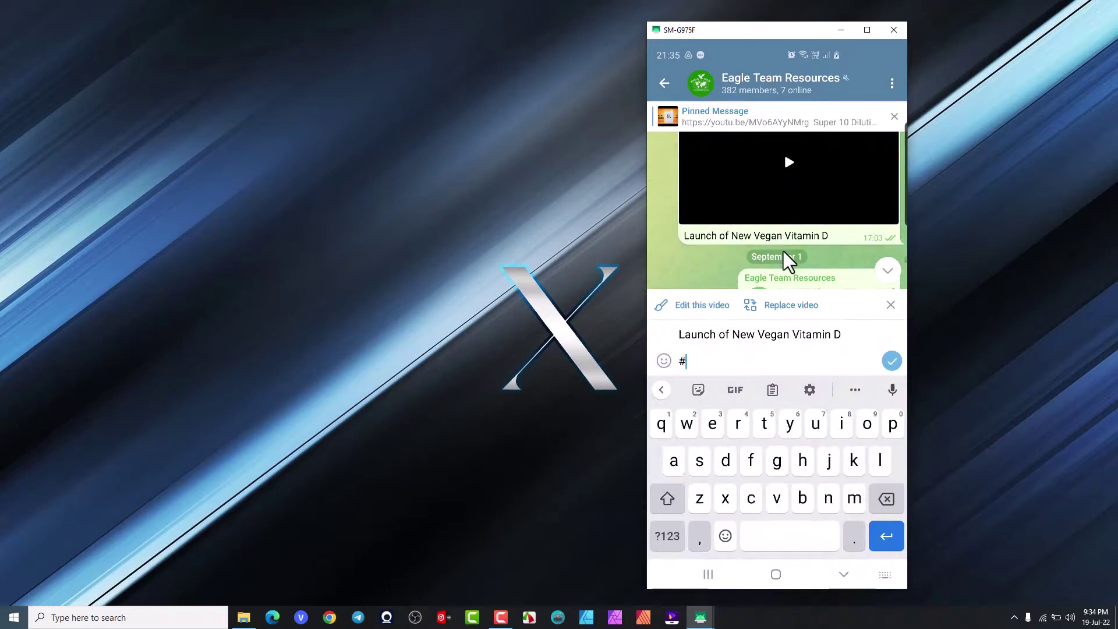
{"action": "type", "text": "Vegan"}
{"action": "key", "text": "Return"}
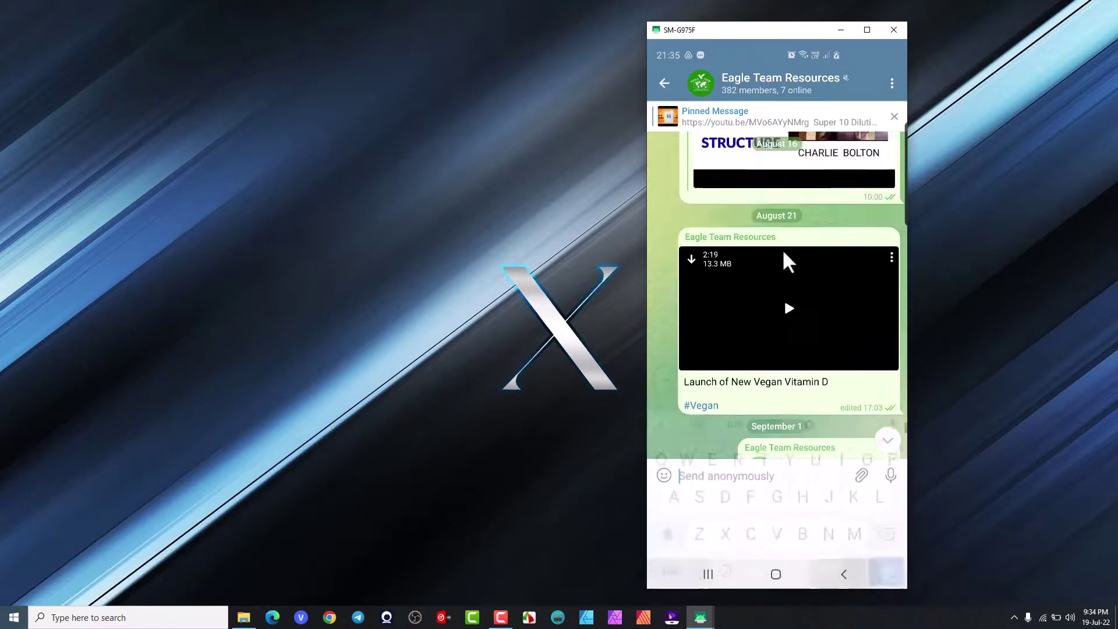
Search the group chat for "#Vegan" and look through the messages around the match
{"action": "scroll", "coordinate": [784, 250], "scroll_direction": "up", "scroll_amount": 15}
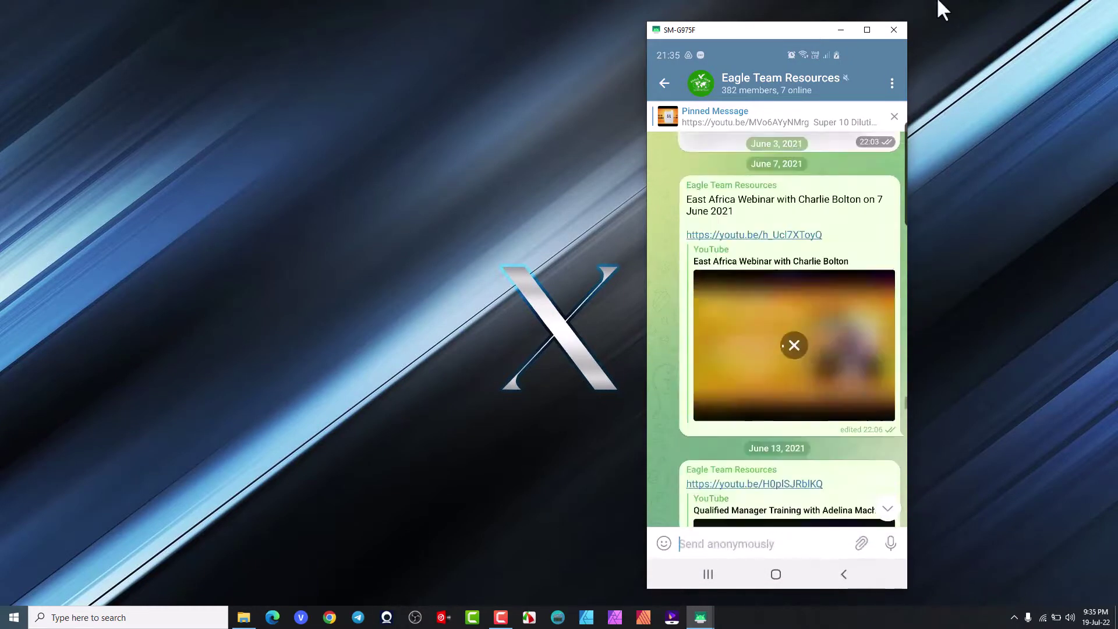
{"action": "left_click", "coordinate": [892, 83]}
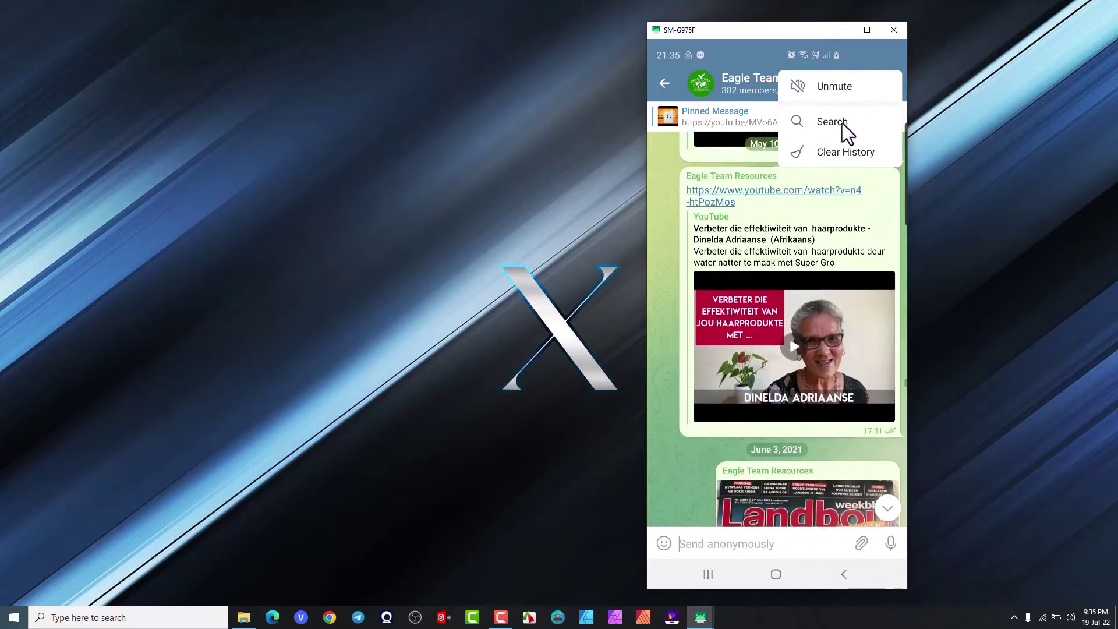
{"action": "left_click", "coordinate": [843, 124]}
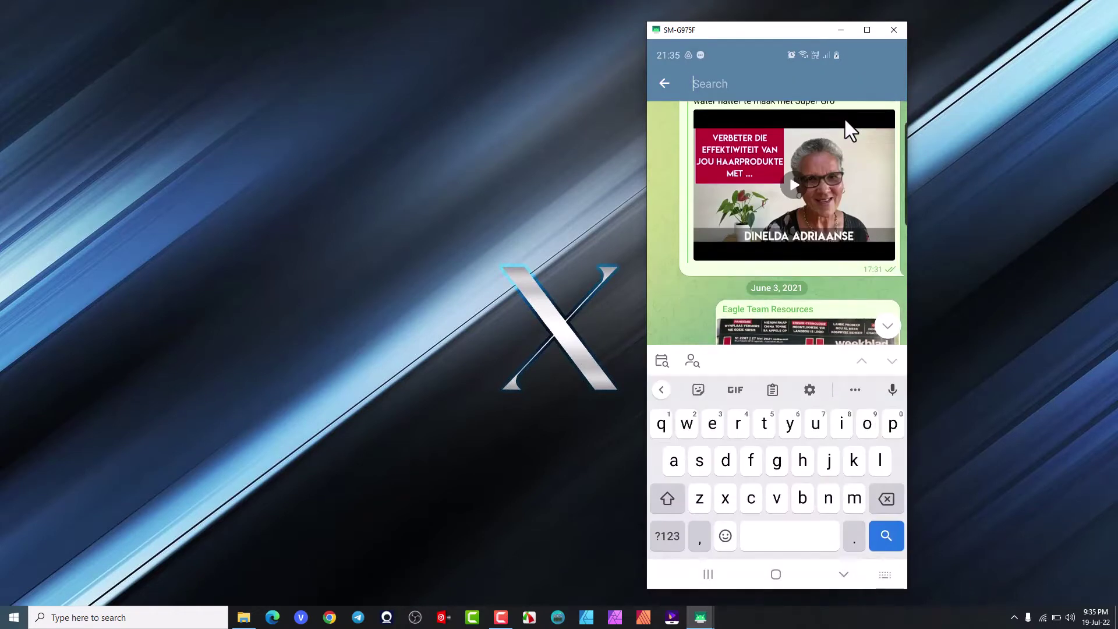
{"action": "type", "text": "#"}
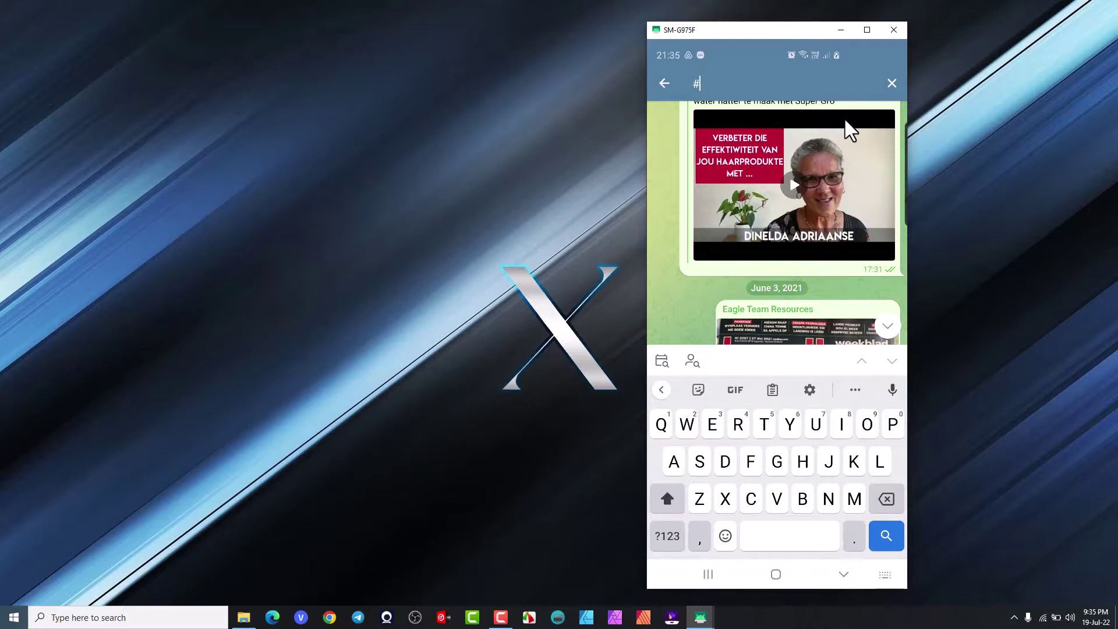
{"action": "type", "text": "Vegan"}
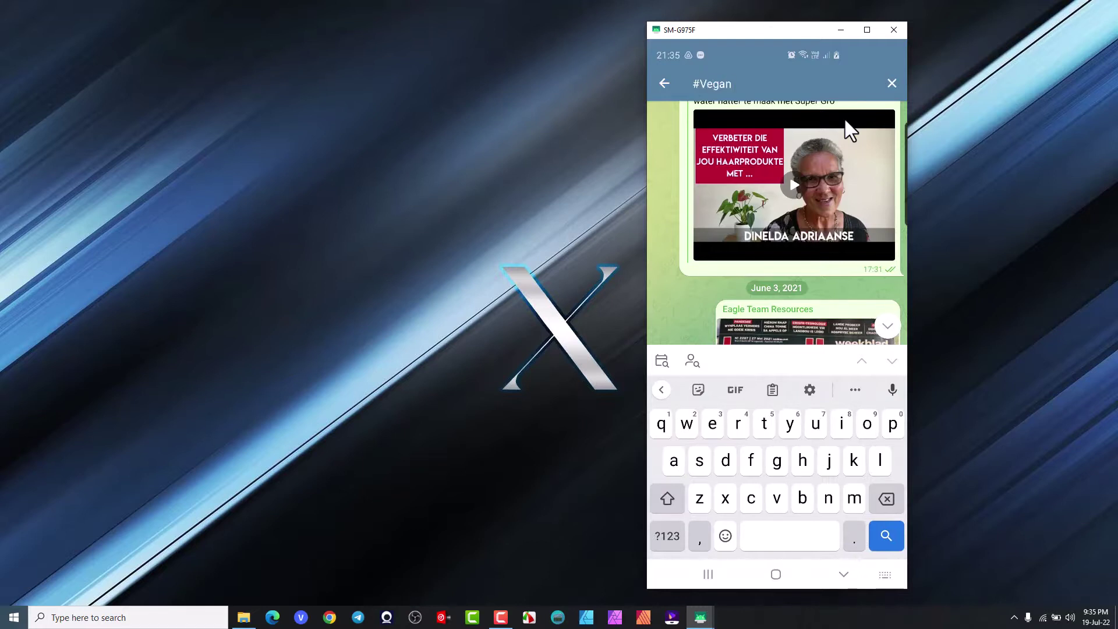
{"action": "key", "text": "Return"}
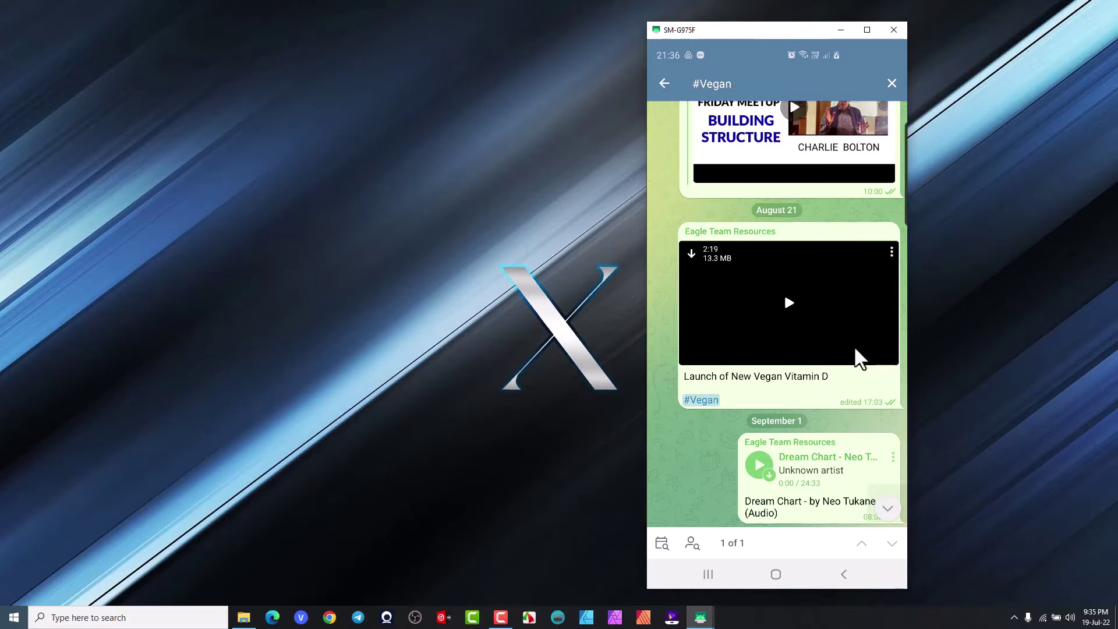
{"action": "scroll", "coordinate": [857, 356], "scroll_direction": "up", "scroll_amount": 5}
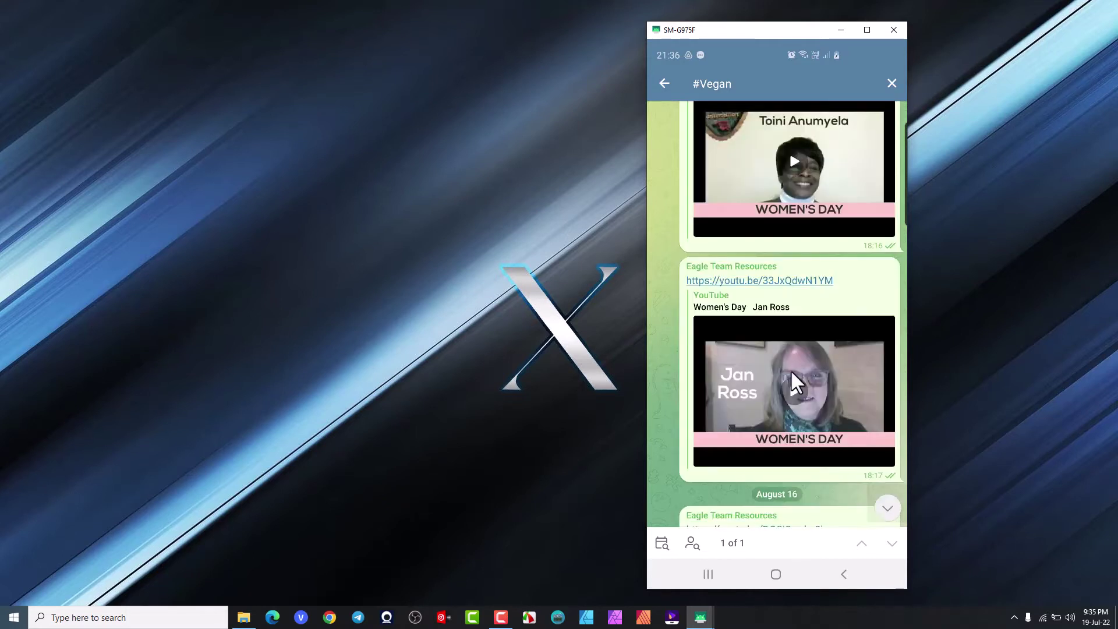